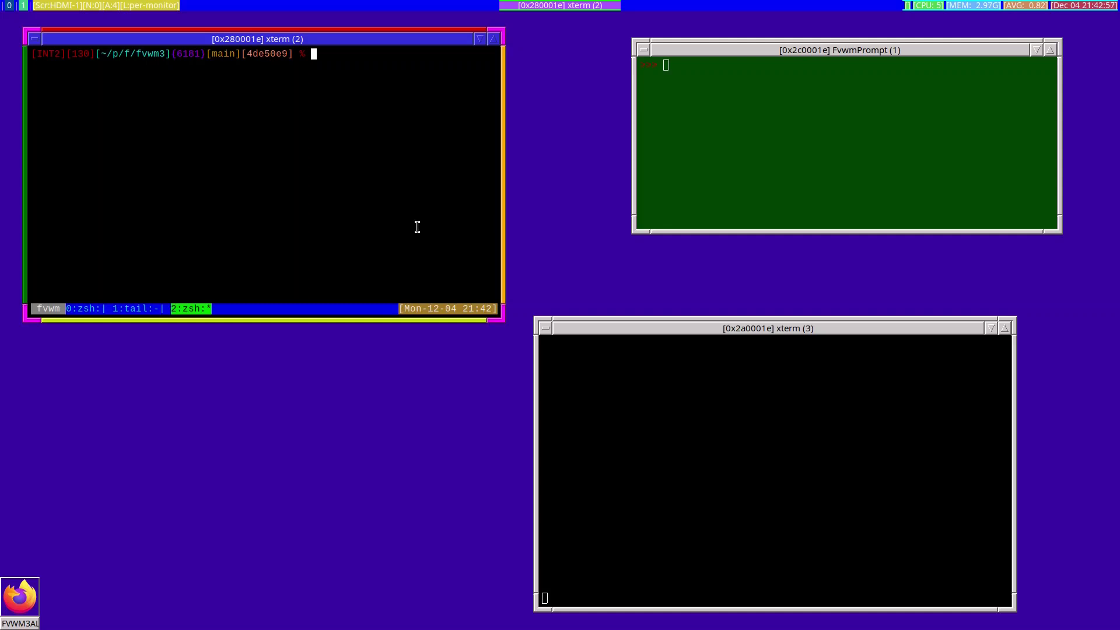
Put './configure --mandir=/tmp --enable-mandoc --enable-htmldoc' at the prompt from the zsh autosuggestion, unexecuted
{"action": "type", "text": "./con"}
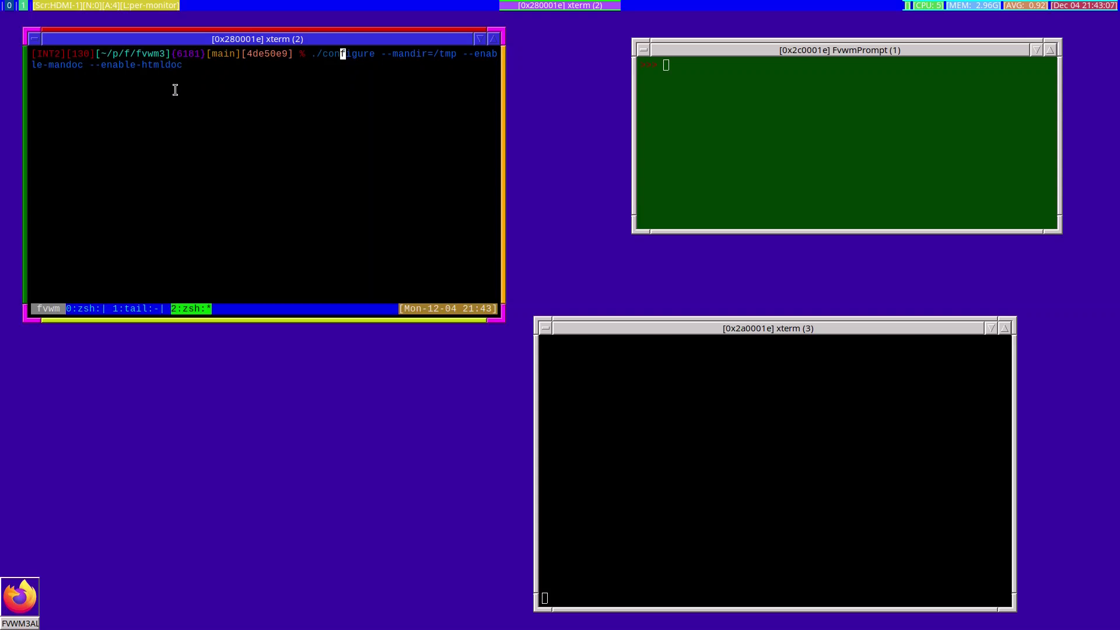
{"action": "key", "text": "Right"}
{"action": "left_click", "coordinate": [30, 589]}
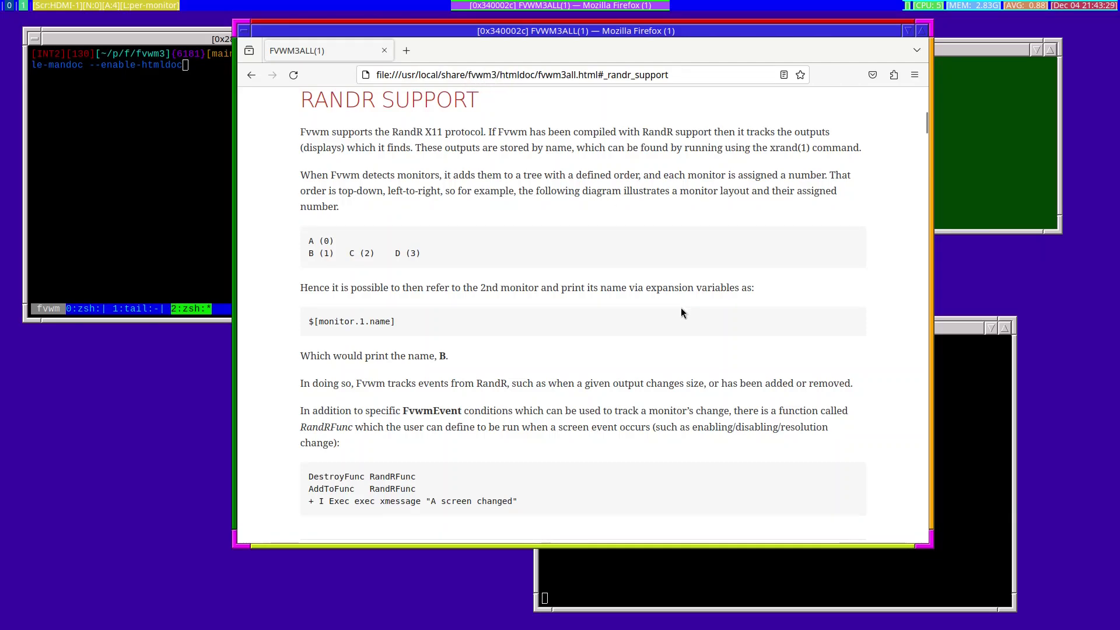
{"action": "scroll", "coordinate": [682, 310], "scroll_direction": "up", "scroll_amount": 5}
{"action": "scroll", "coordinate": [682, 317], "scroll_direction": "up", "scroll_amount": 10}
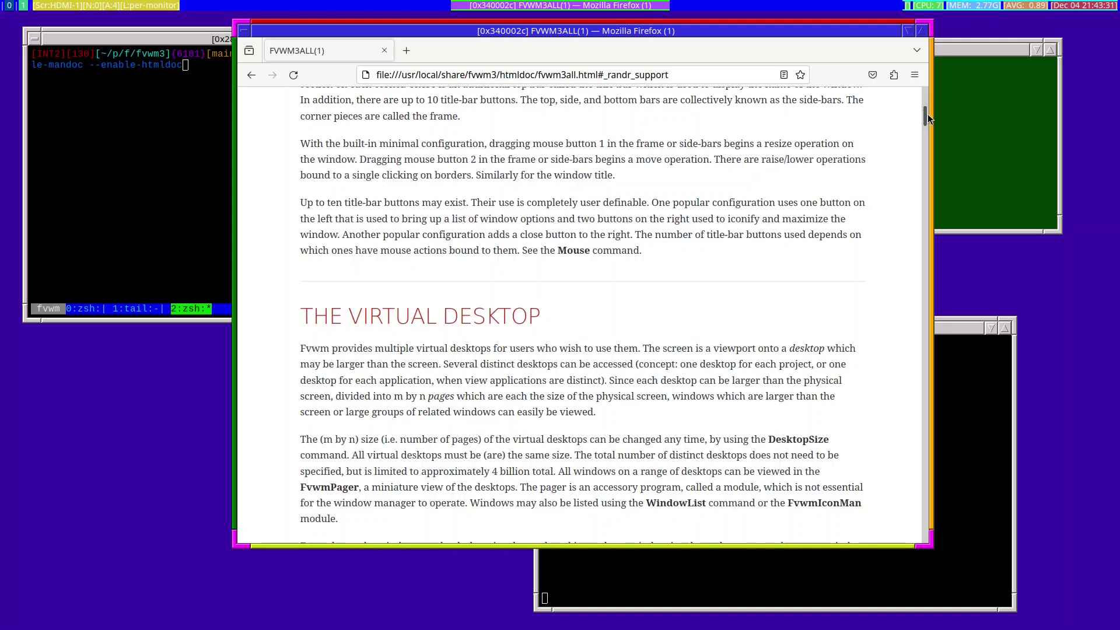
{"action": "left_click_drag", "start_coordinate": [926, 116], "coordinate": [926, 93]}
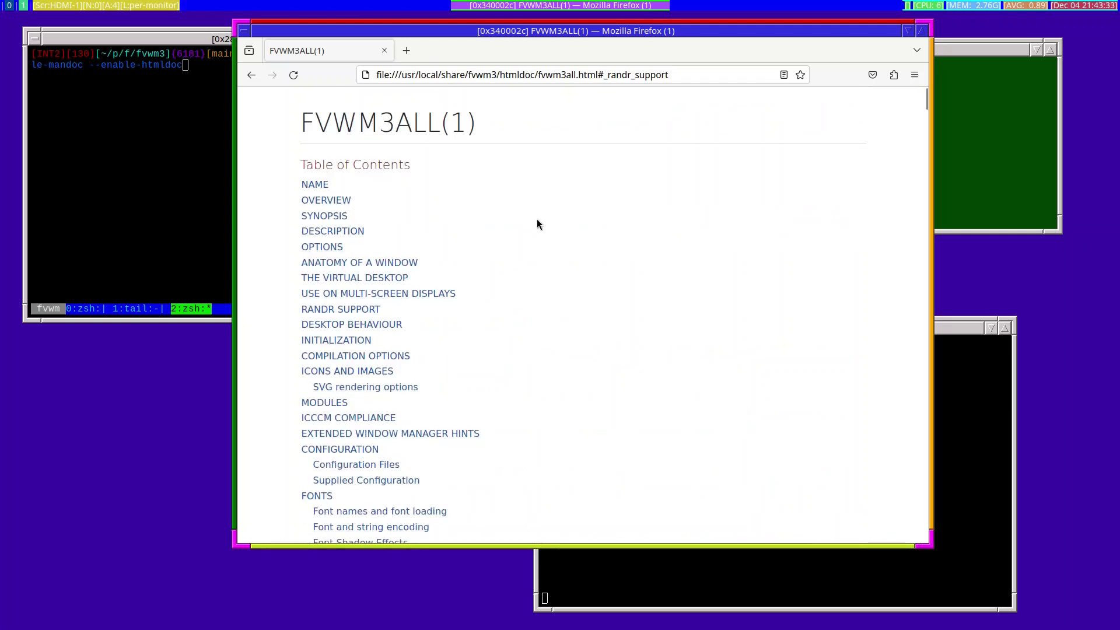
{"action": "scroll", "coordinate": [517, 294], "scroll_direction": "down", "scroll_amount": 15}
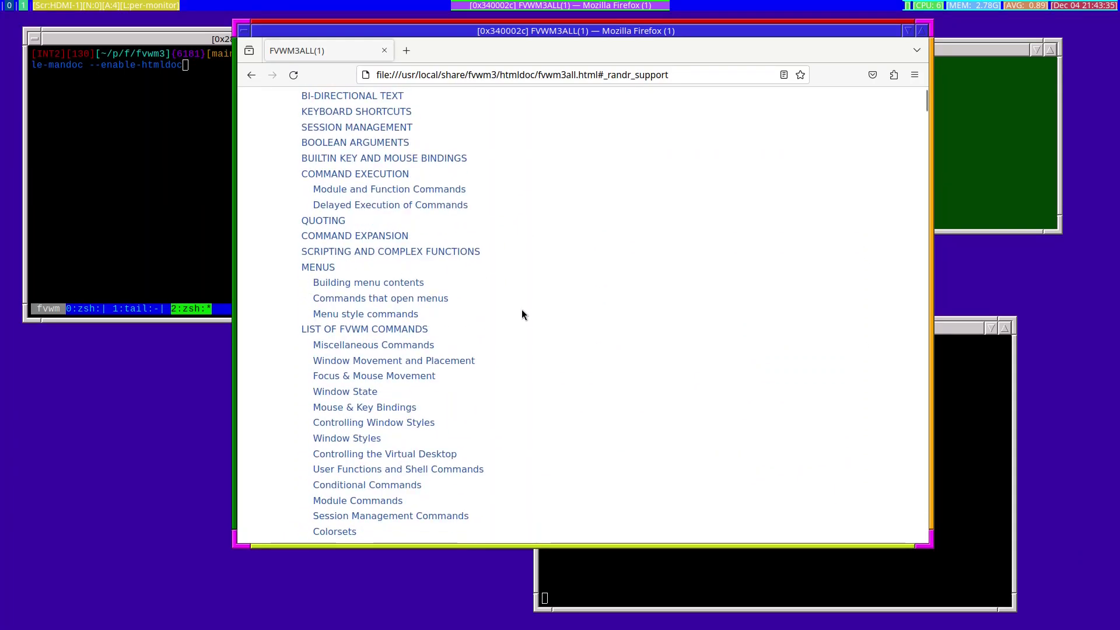
{"action": "scroll", "coordinate": [521, 344], "scroll_direction": "down", "scroll_amount": 5}
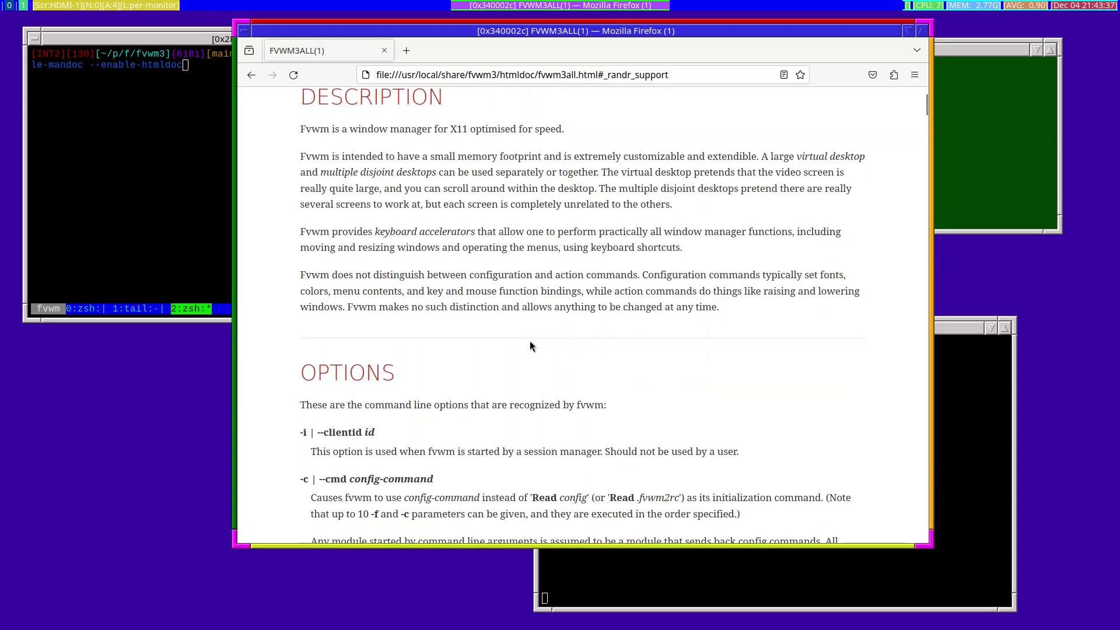
{"action": "scroll", "coordinate": [530, 340], "scroll_direction": "down", "scroll_amount": 15}
{"action": "scroll", "coordinate": [529, 342], "scroll_direction": "up", "scroll_amount": 8}
{"action": "scroll", "coordinate": [529, 343], "scroll_direction": "up", "scroll_amount": 12}
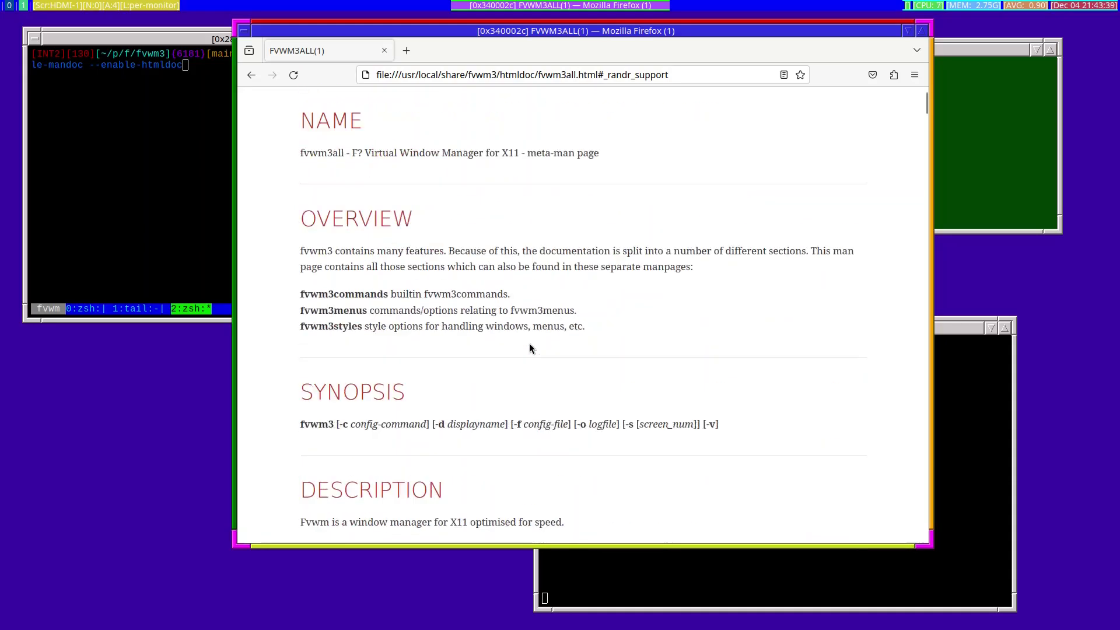
{"action": "left_click", "coordinate": [908, 32]}
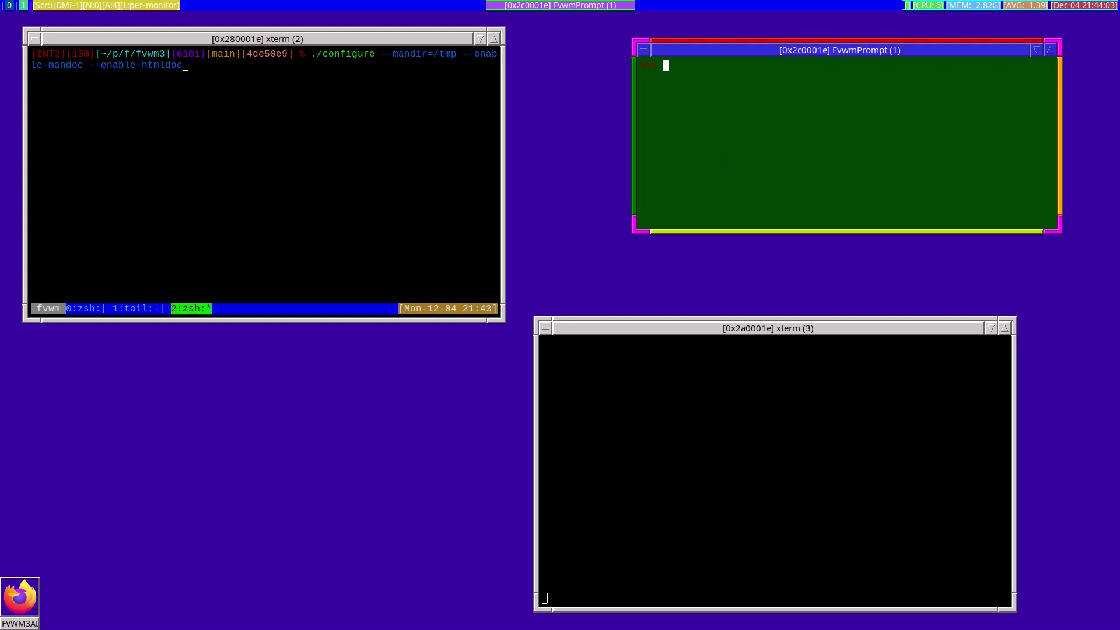
Run 'Style * CornerLength 100' in FvwmPrompt to lengthen every window's border corners
{"action": "type", "text": "Style * CornerLength"}
{"action": "type", "text": "100"}
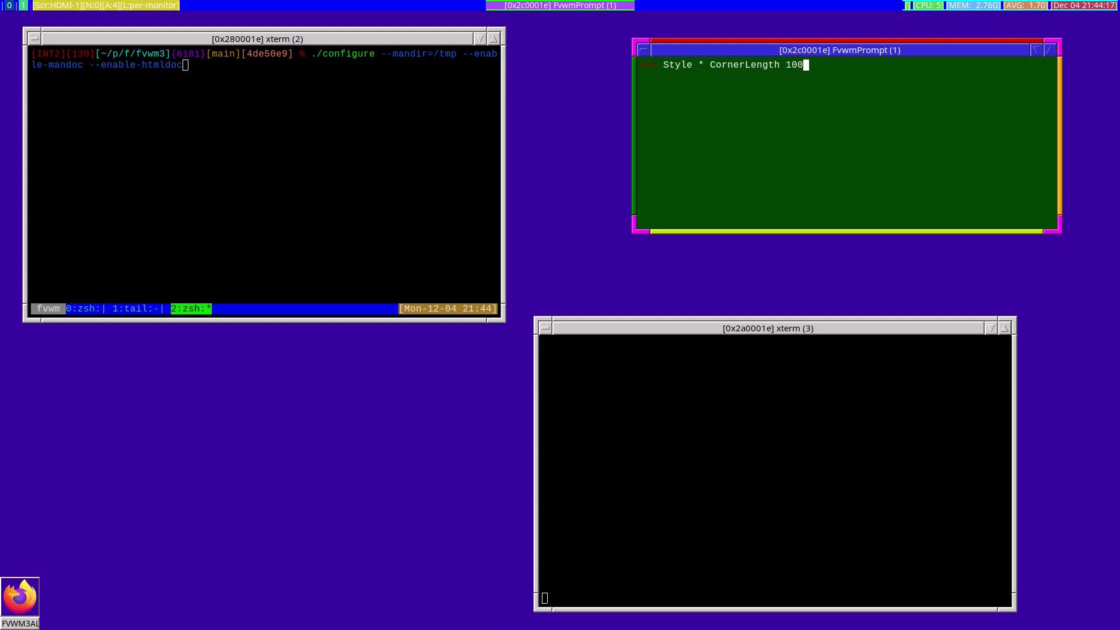
{"action": "key", "text": "Return"}
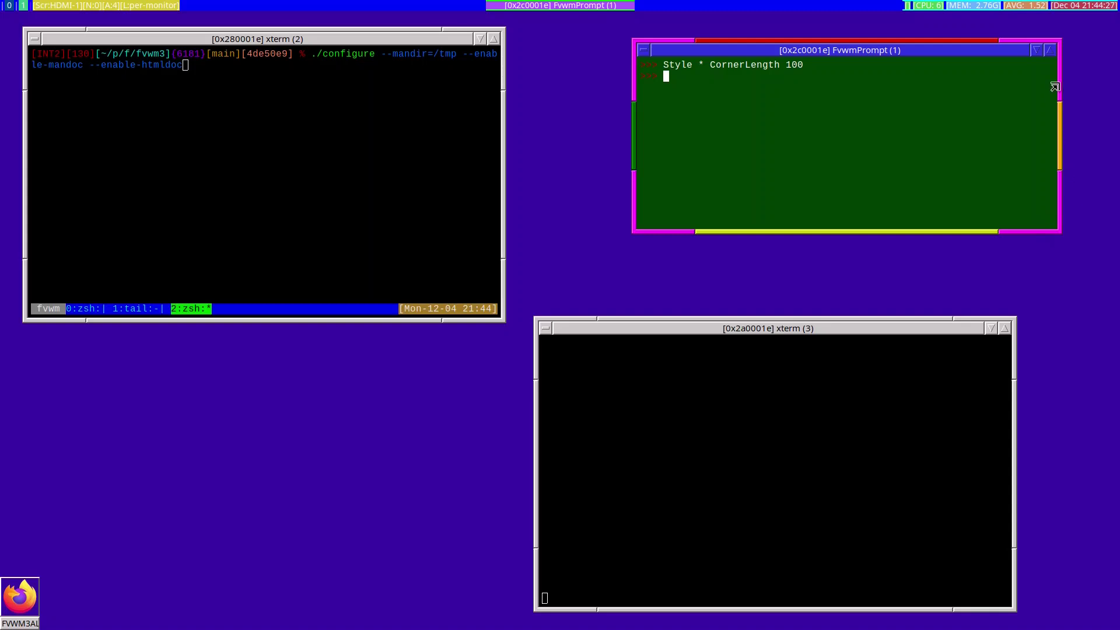
Narrow the FvwmPrompt window slightly, then shade and unshade it back to full height
{"action": "mouse_move", "coordinate": [1055, 86]}
{"action": "left_mouse_down"}
{"action": "mouse_move", "coordinate": [915, 180]}
{"action": "mouse_move", "coordinate": [1036, 102]}
{"action": "mouse_move", "coordinate": [947, 106]}
{"action": "mouse_move", "coordinate": [882, 126]}
{"action": "mouse_move", "coordinate": [860, 171]}
{"action": "mouse_move", "coordinate": [932, 126]}
{"action": "mouse_move", "coordinate": [1022, 108]}
{"action": "mouse_move", "coordinate": [1049, 86]}
{"action": "left_mouse_up"}
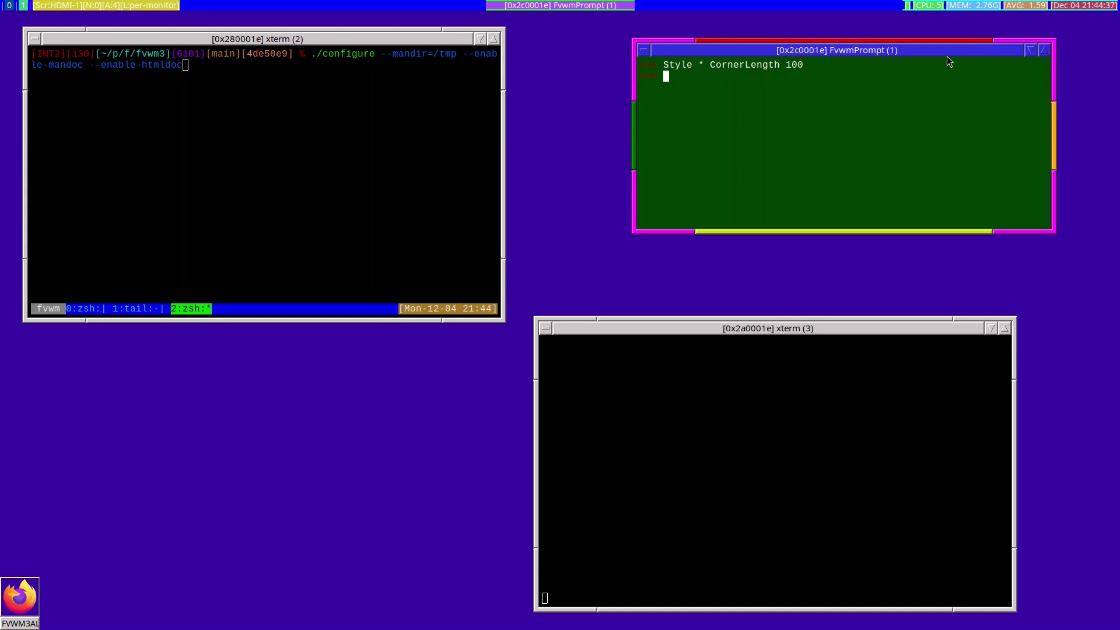
{"action": "double_click", "coordinate": [952, 51]}
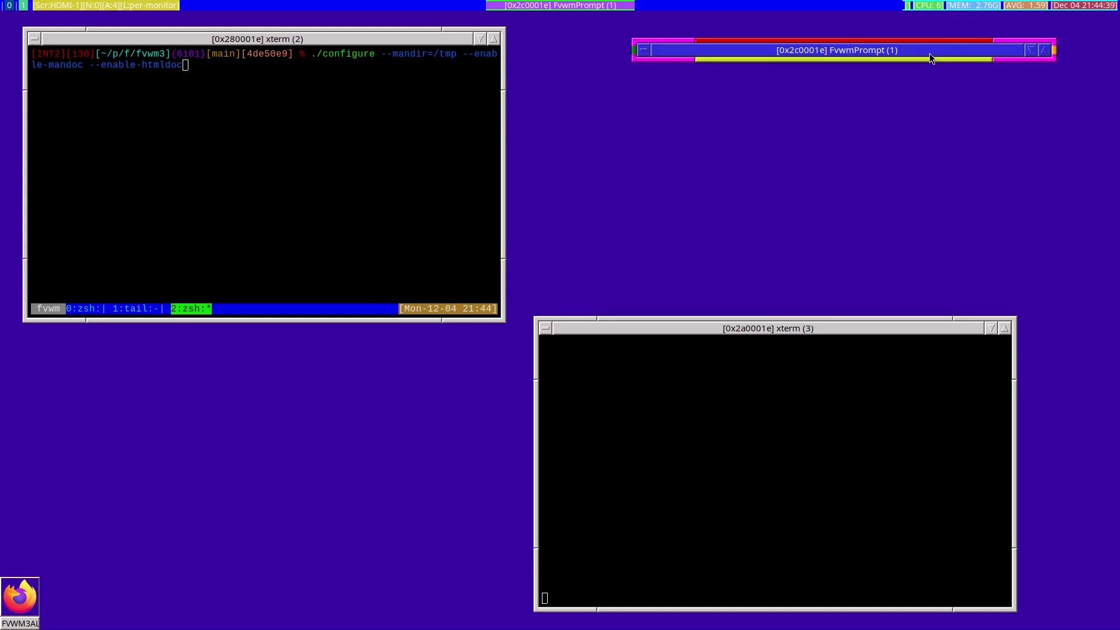
{"action": "double_click", "coordinate": [817, 50]}
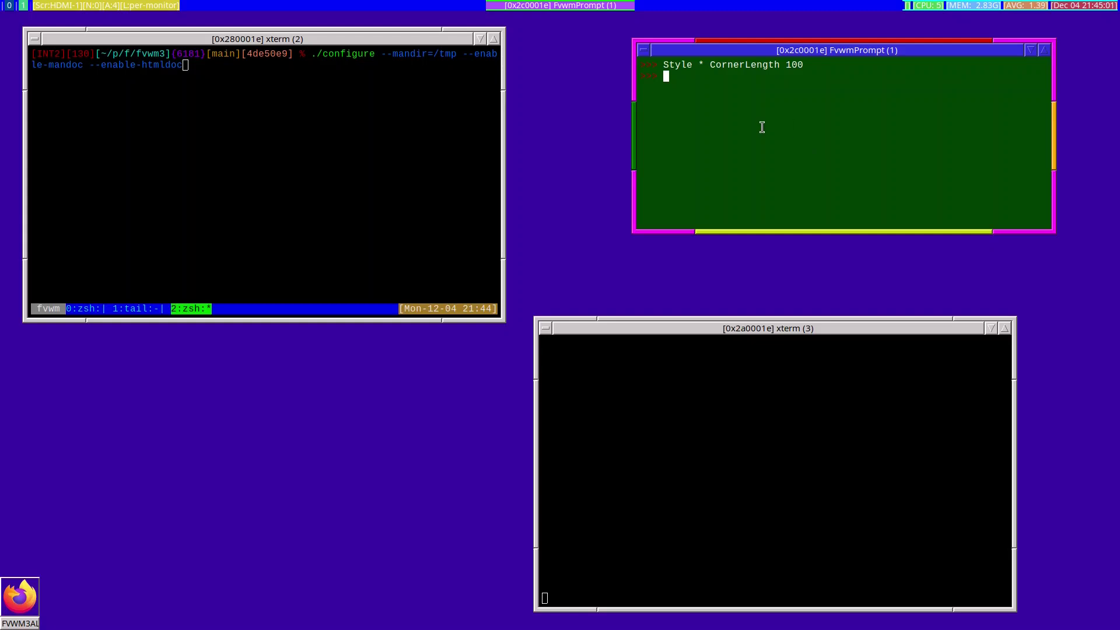
Rerun 'Style * CornerLength 100' from history, then run it again with the value 100 removed
{"action": "key", "text": "Up"}
{"action": "key", "text": "Return"}
{"action": "key", "text": "Return"}
{"action": "key", "text": "Up"}
{"action": "key", "text": "BackSpace"}
{"action": "key", "text": "BackSpace"}
{"action": "key", "text": "BackSpace"}
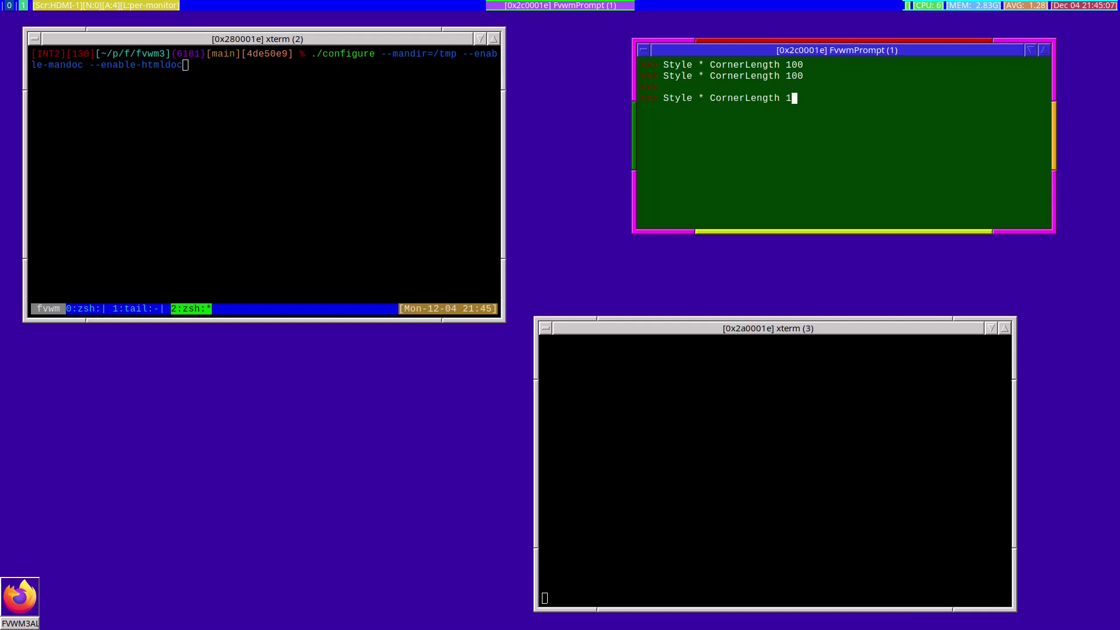
{"action": "key", "text": "Return"}
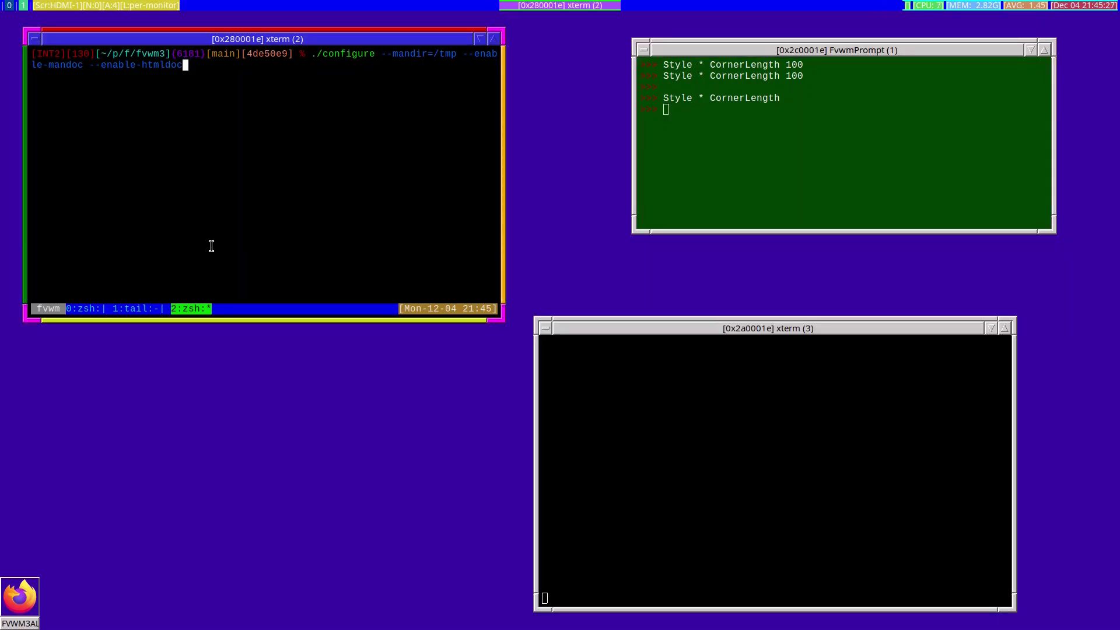
Visit tmux window 0, return to window 2, abandon the configure line and clear the screen
{"action": "key", "text": "ctrl+b"}
{"action": "key", "text": "0"}
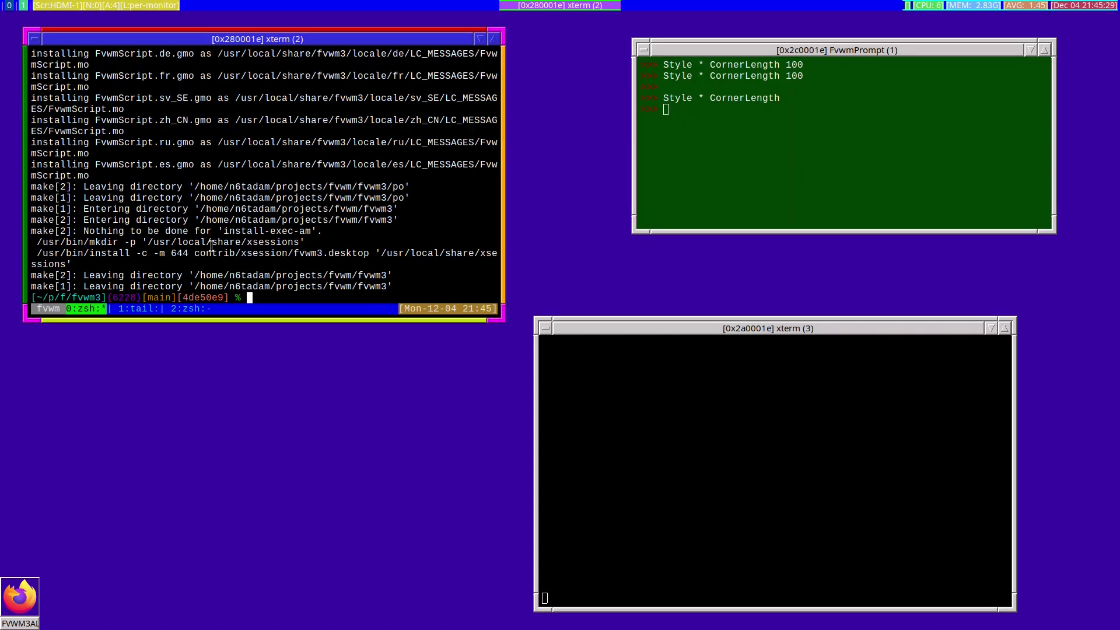
{"action": "key", "text": "ctrl+l"}
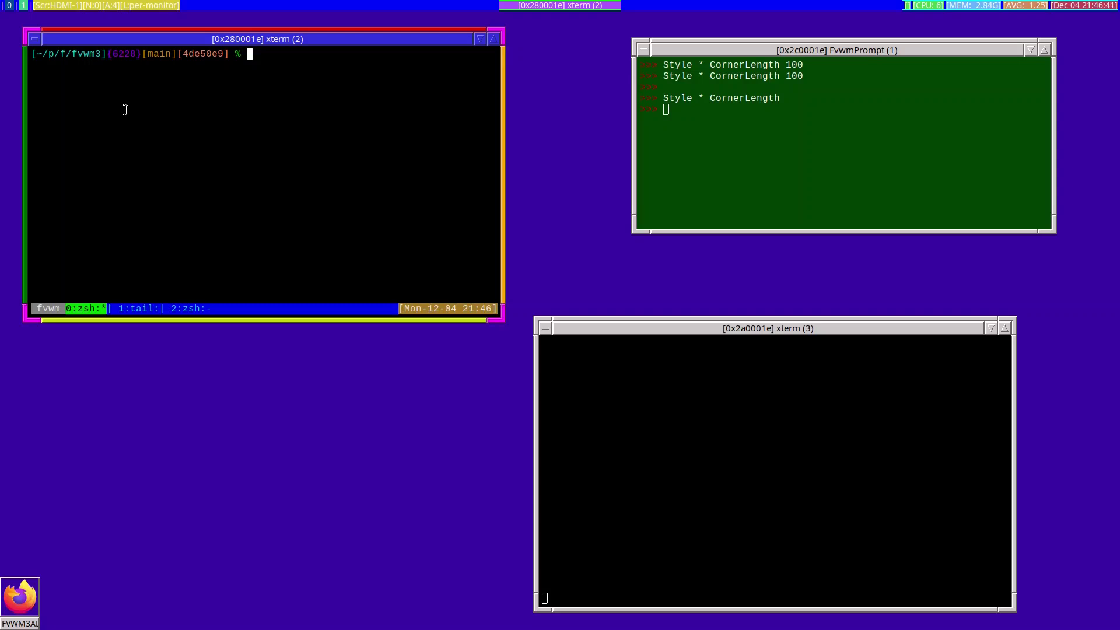
{"action": "key", "text": "ctrl+b"}
{"action": "key", "text": "2"}
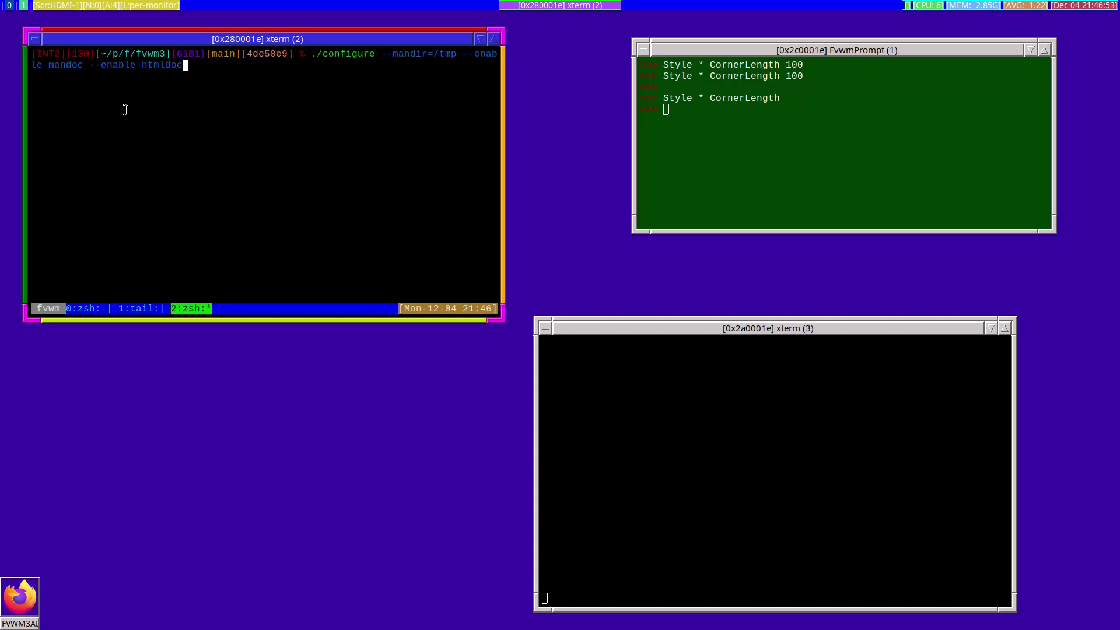
{"action": "key", "text": "ctrl+c"}
{"action": "key", "text": "ctrl+l"}
Open the fvwm3all manual page and enter a /RANDR search
{"action": "type", "text": "man"}
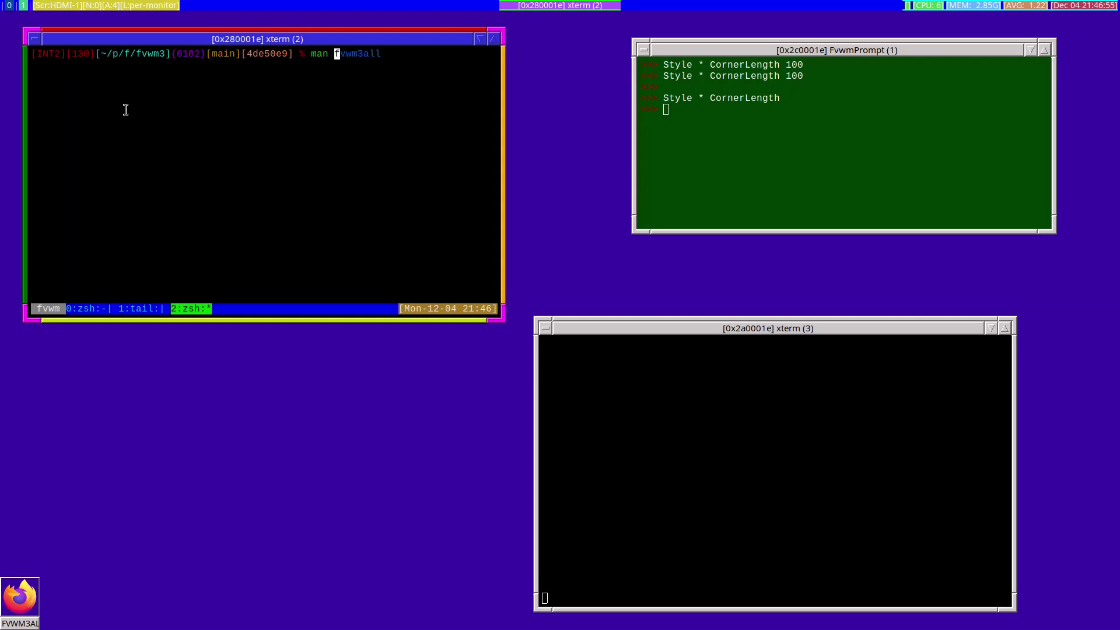
{"action": "key", "text": "Right"}
{"action": "key", "text": "Return"}
{"action": "type", "text": "/"}
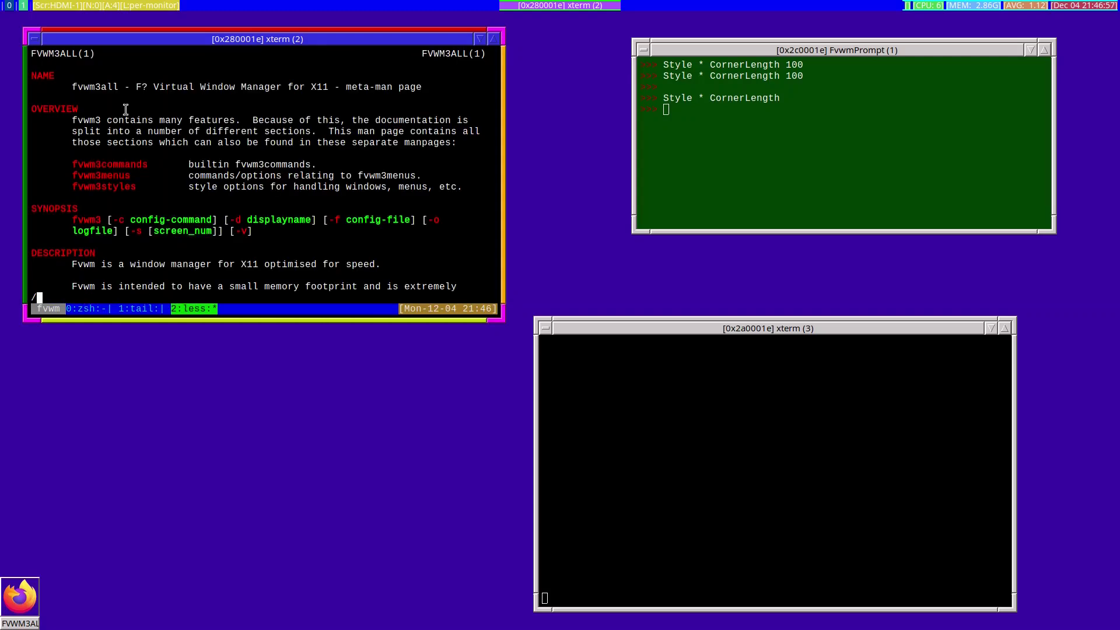
{"action": "type", "text": "RANDR"}
Jump to the RANDR SUPPORT section, launch ARandR's layout editor and move it to the right
{"action": "key", "text": "Return"}
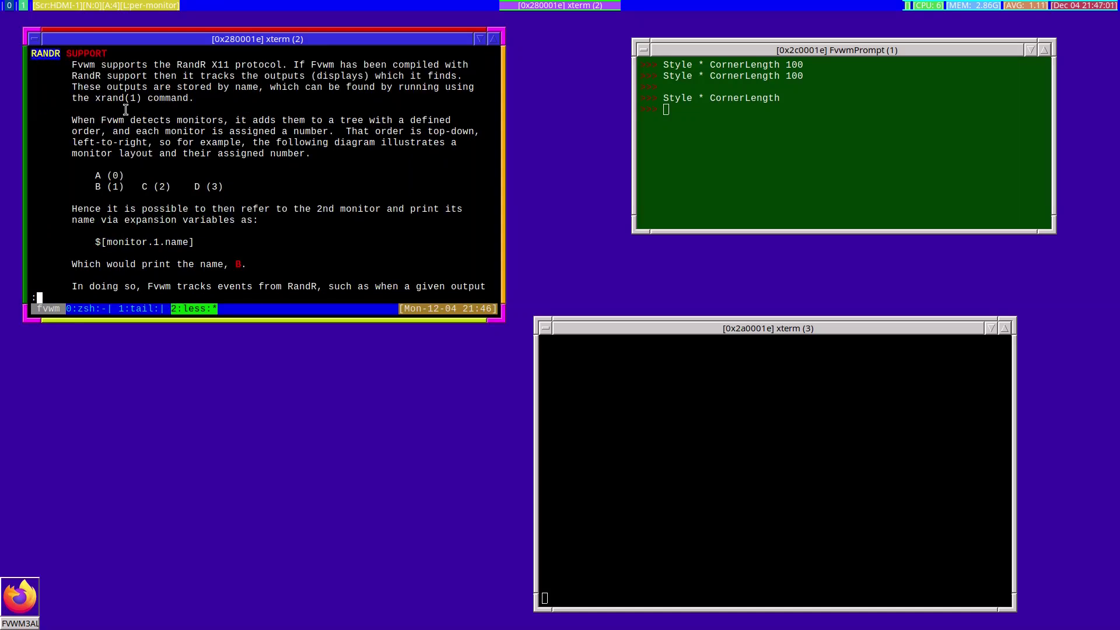
{"action": "key", "text": "super+r"}
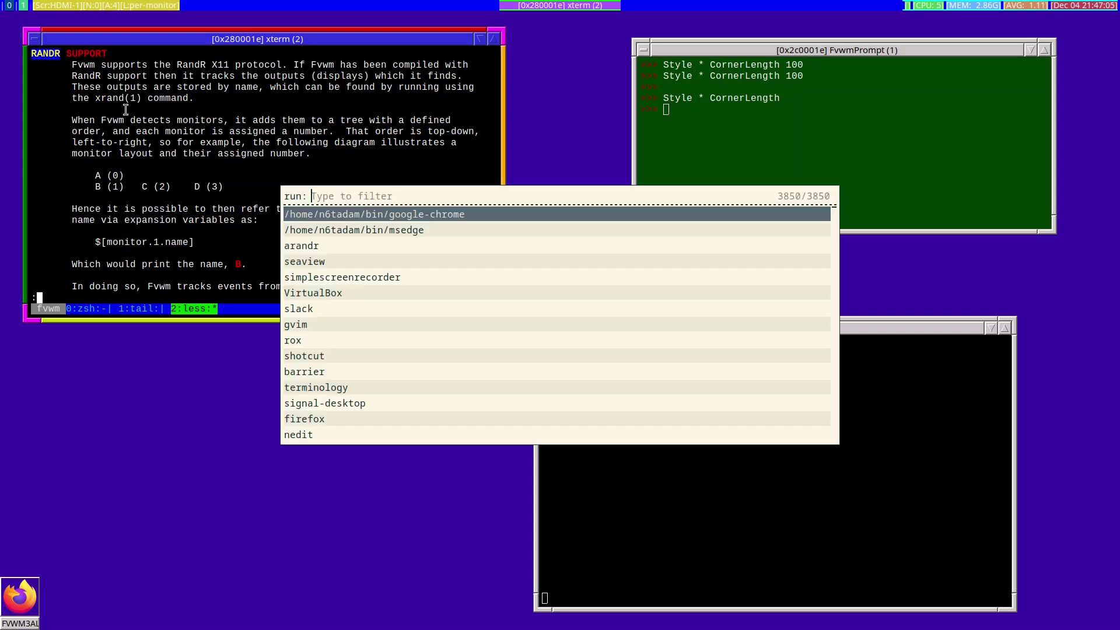
{"action": "type", "text": "env"}
{"action": "key", "text": "Escape"}
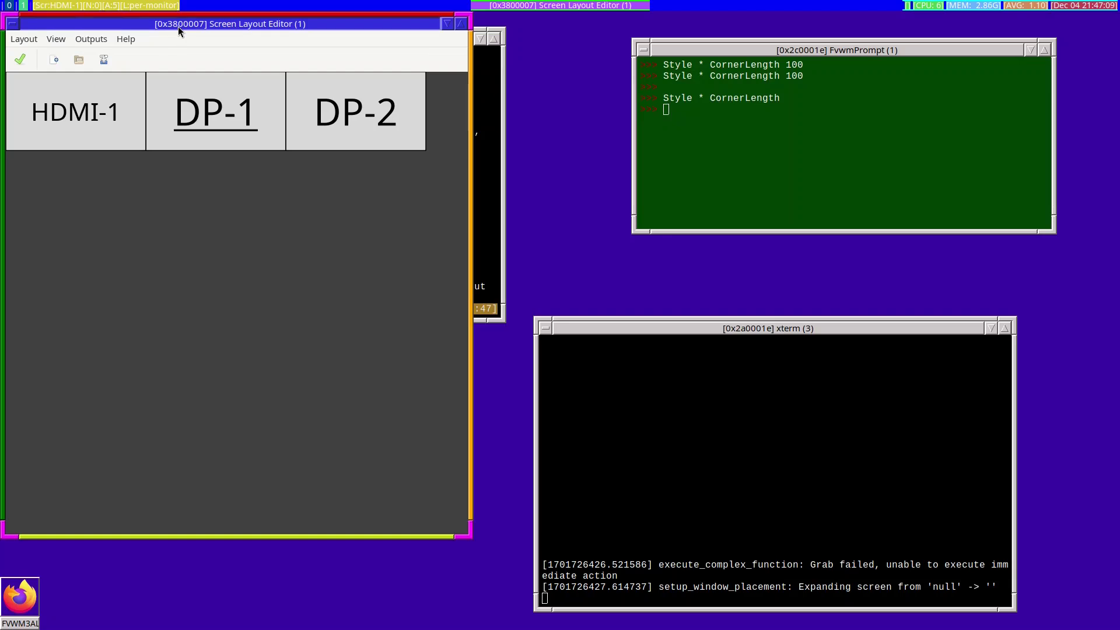
{"action": "left_click_drag", "start_coordinate": [177, 26], "coordinate": [685, 41]}
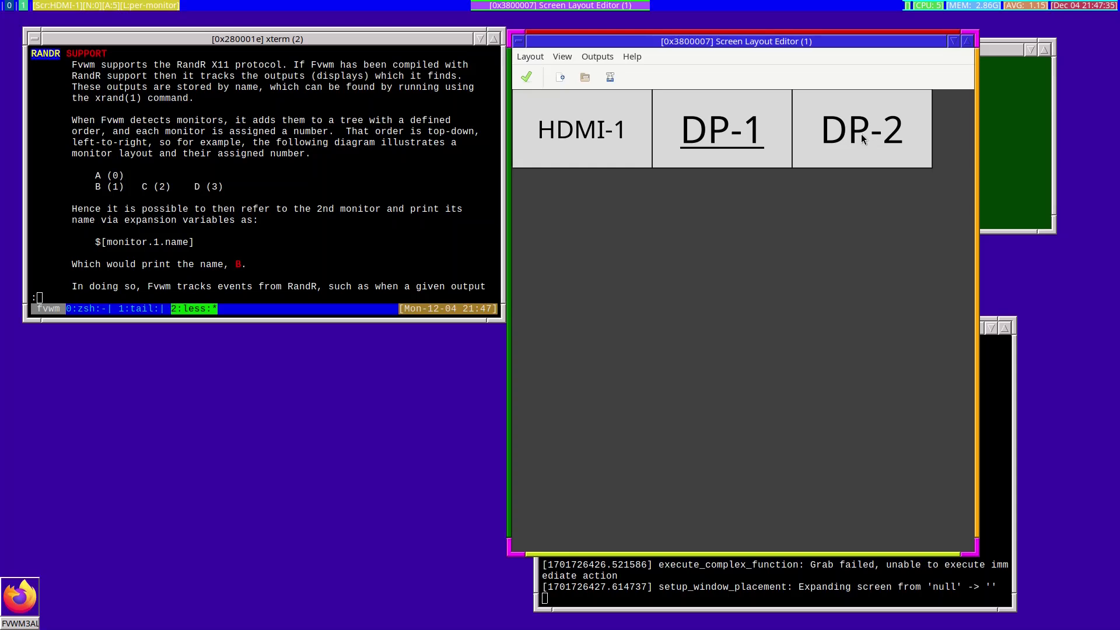
Place DP-1 and DP-2 side by side below HDMI-1, then quit the manual and begin a vim command
{"action": "left_click_drag", "start_coordinate": [722, 120], "coordinate": [582, 200]}
{"action": "left_click_drag", "start_coordinate": [833, 129], "coordinate": [700, 209]}
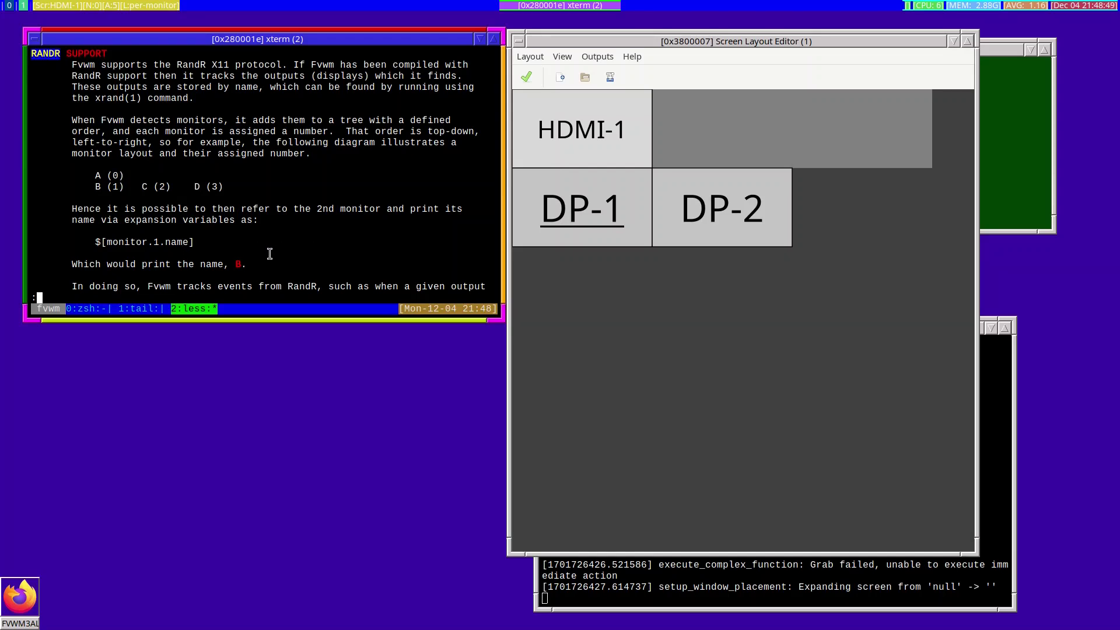
{"action": "type", "text": "q"}
{"action": "type", "text": "vim "}
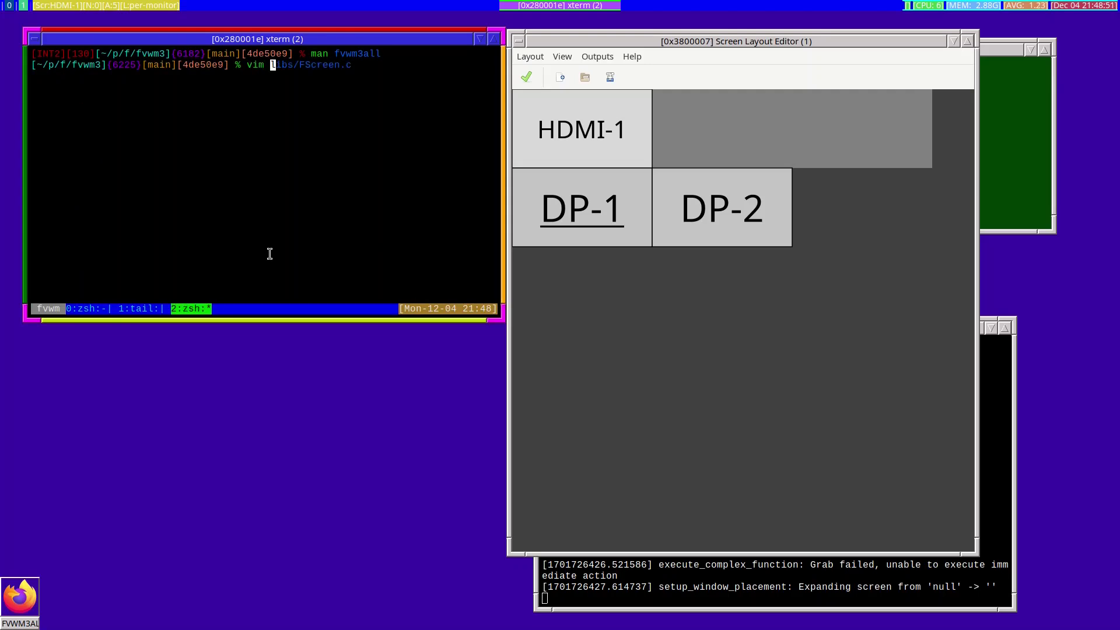
{"action": "type", "text": "~"}
Open ~/.fvwm/config5 in Neovim and search it for StartsOnScreen
{"action": "key", "text": "Right"}
{"action": "key", "text": "Return"}
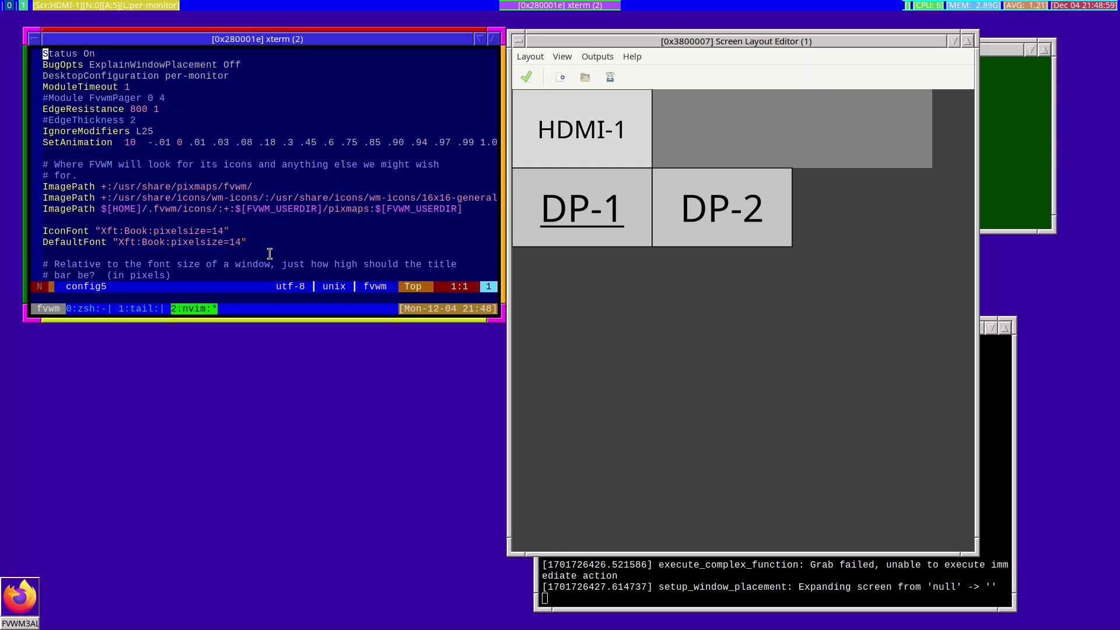
{"action": "key", "text": "slash"}
{"action": "type", "text": "Stars"}
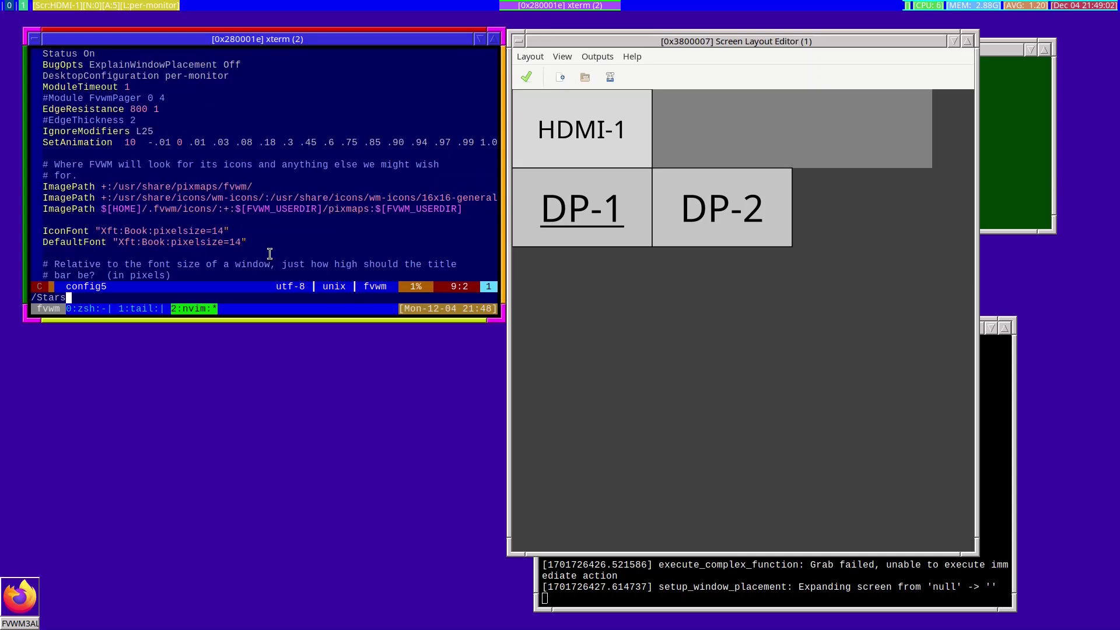
{"action": "key", "text": "BackSpace"}
{"action": "type", "text": "rr"}
{"action": "key", "text": "BackSpace"}
{"action": "type", "text": "r"}
{"action": "key", "text": "BackSpace"}
{"action": "type", "text": "ts"}
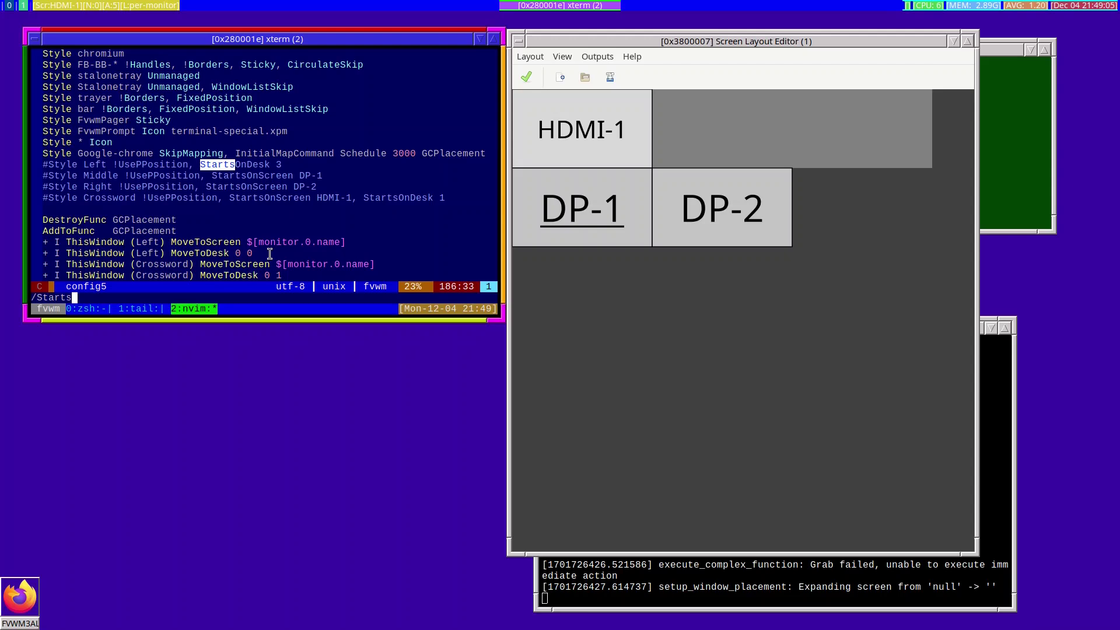
{"action": "type", "text": "OnScreen"}
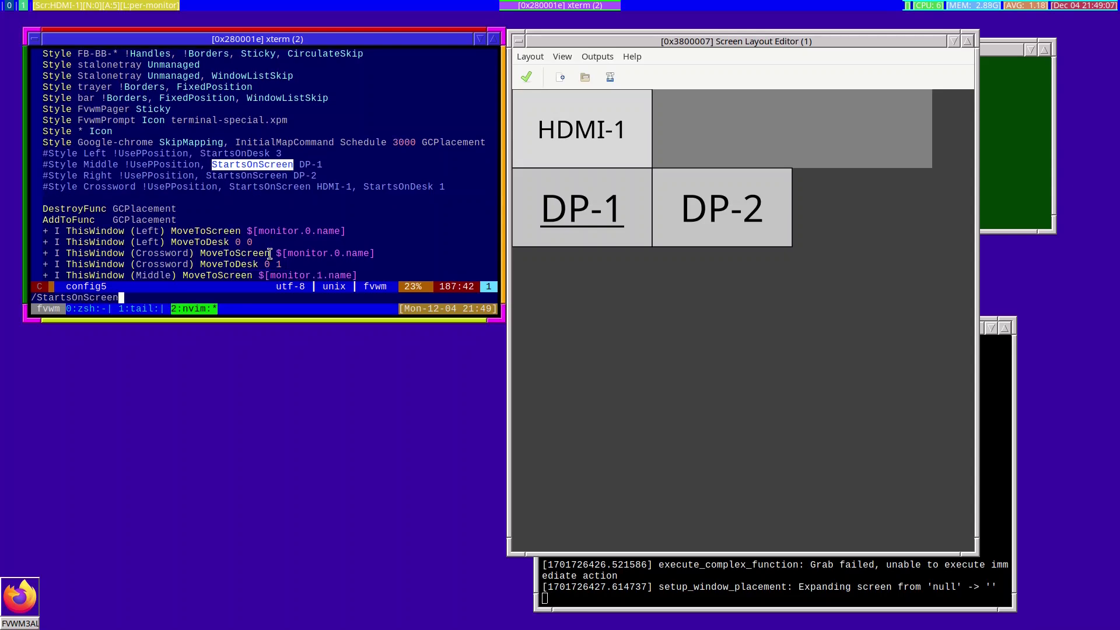
{"action": "key", "text": "Return"}
Go to the next StartsOnScreen match, scroll to the GCPlacement rules and close ARandR
{"action": "key", "text": "n"}
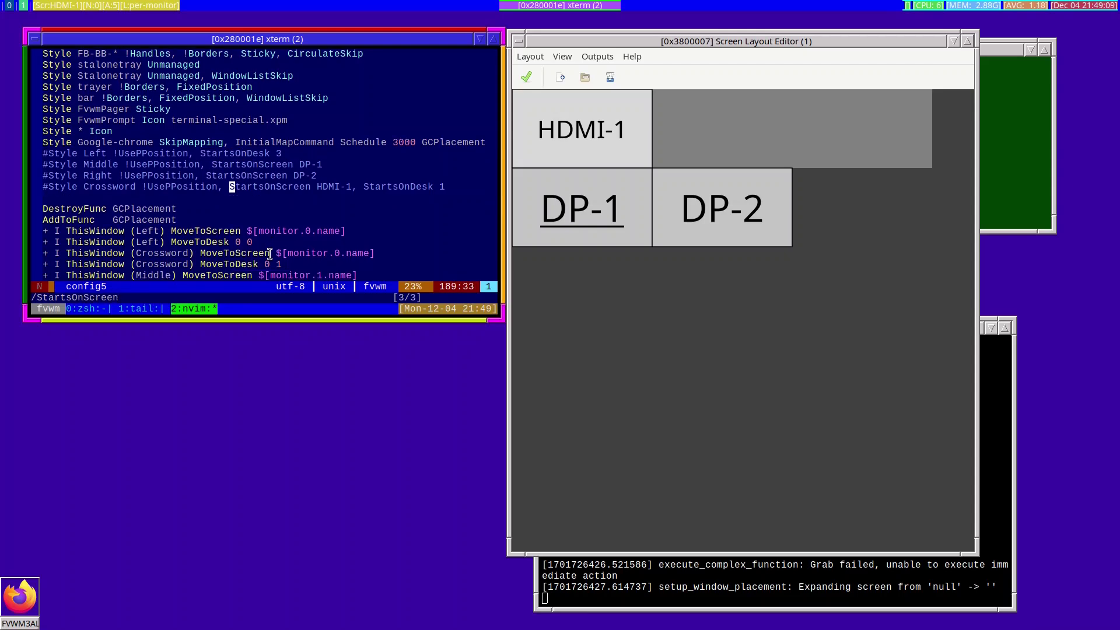
{"action": "scroll", "coordinate": [335, 253], "scroll_direction": "down", "scroll_amount": 2}
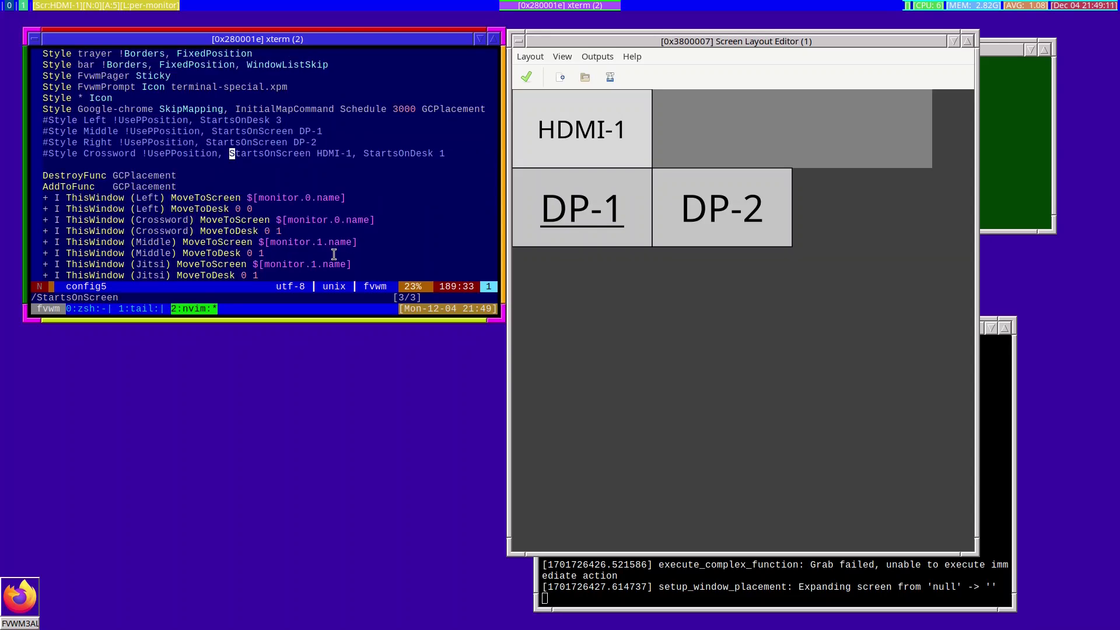
{"action": "scroll", "coordinate": [326, 205], "scroll_direction": "down", "scroll_amount": 1}
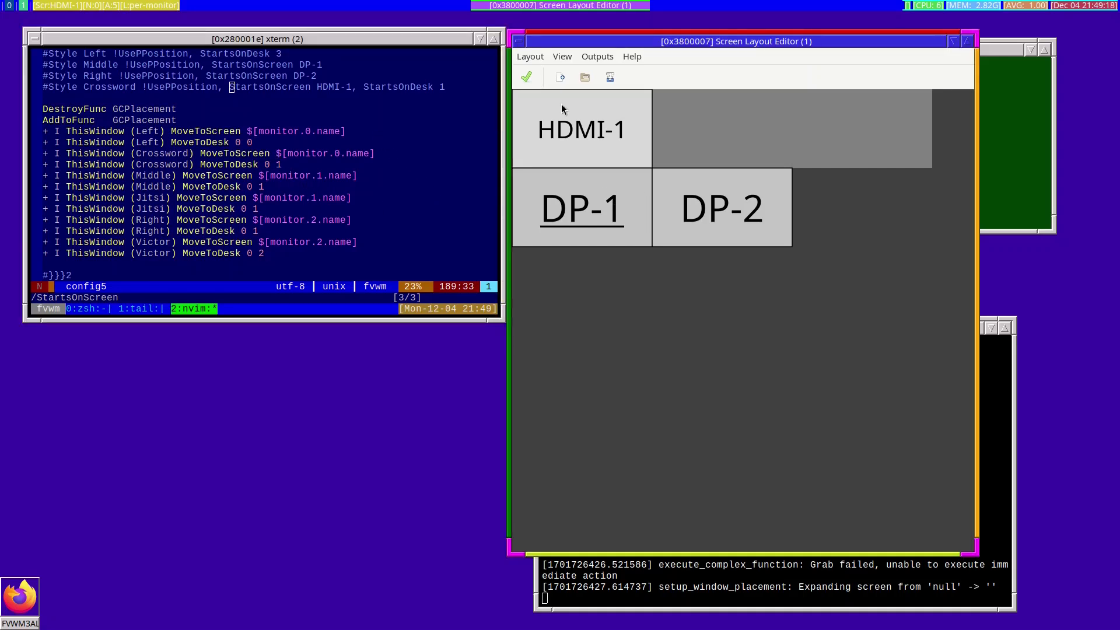
{"action": "left_click", "coordinate": [518, 41]}
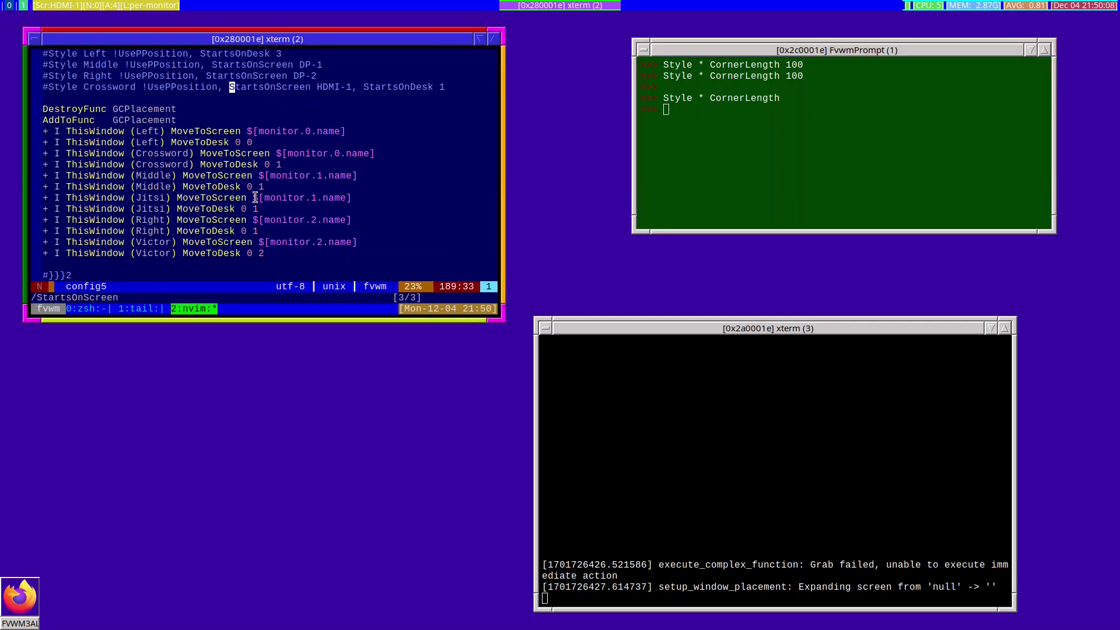
Paste $[monitor.1.name] into FvwmPrompt and run Echo on it, logging DP-1
{"action": "left_click_drag", "start_coordinate": [255, 198], "coordinate": [352, 199]}
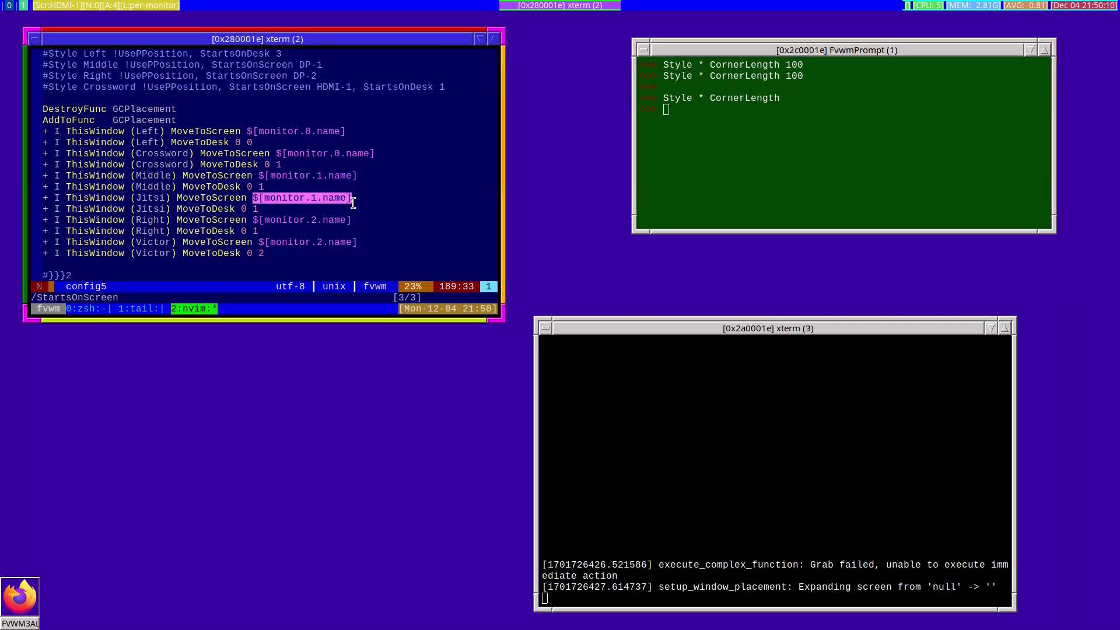
{"action": "middle_click", "coordinate": [890, 188]}
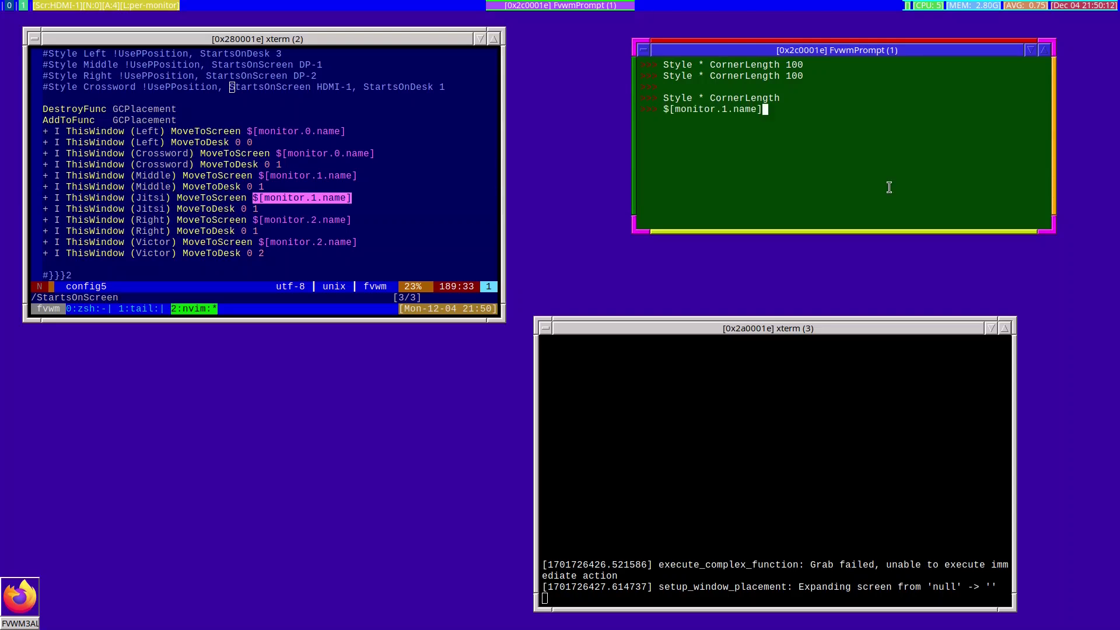
{"action": "key", "text": "Return"}
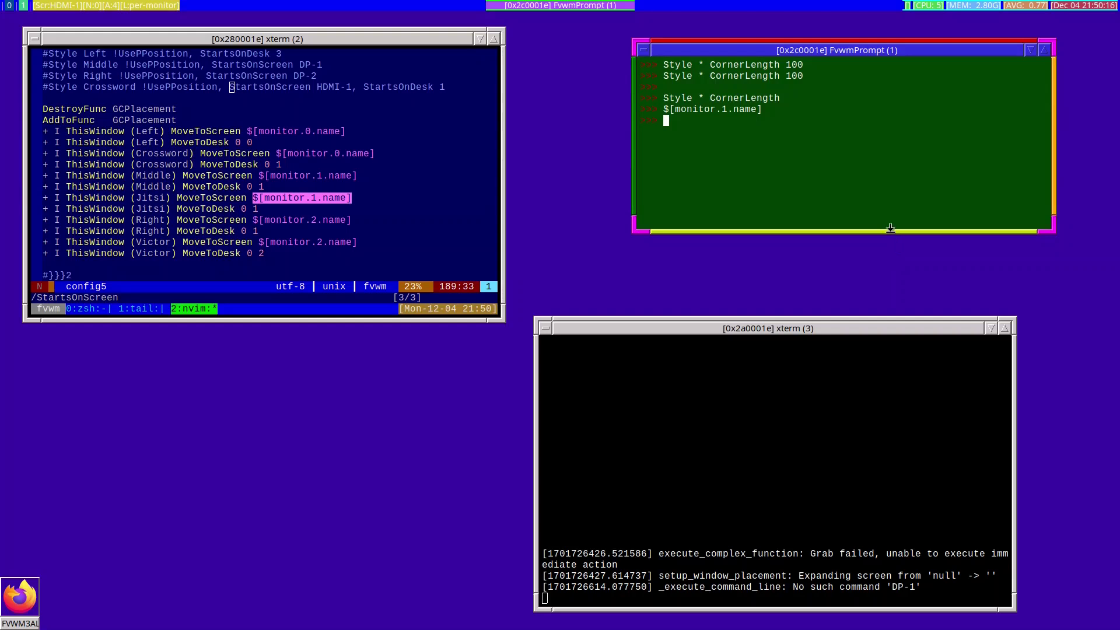
{"action": "key", "text": "Up"}
{"action": "key", "text": "ctrl+a"}
{"action": "type", "text": "Echo"}
{"action": "key", "text": "Return"}
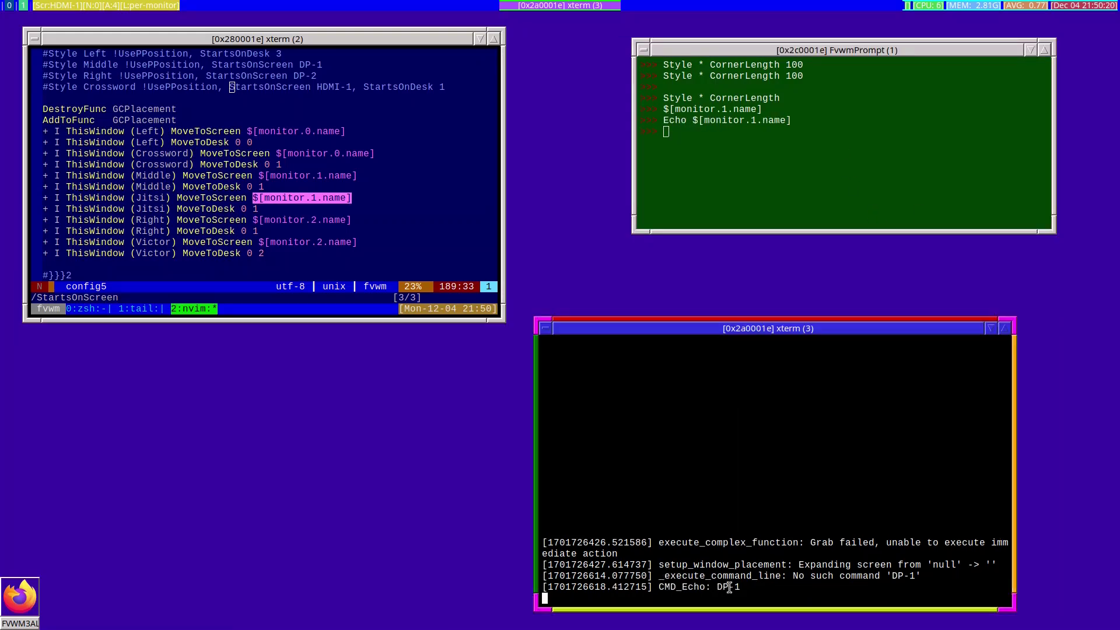
Change the recalled Echo command to $[monitor.0.name] and run it, logging HDMI-1
{"action": "key", "text": "Up"}
{"action": "key", "text": "Left"}
{"action": "key", "text": "Left"}
{"action": "key", "text": "Left"}
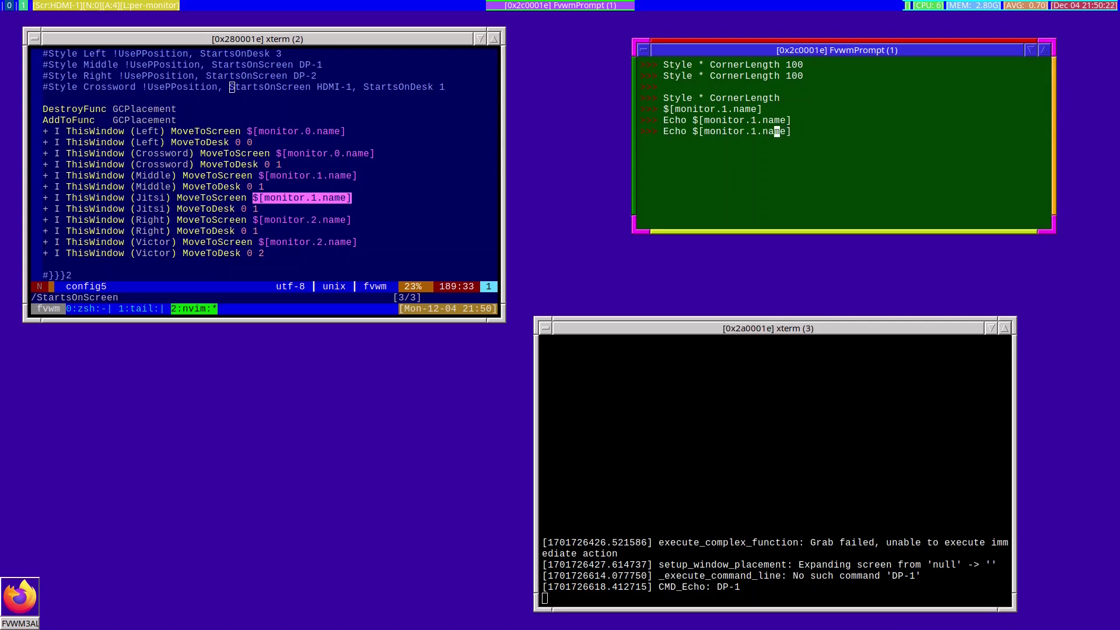
{"action": "key", "text": "Left"}
{"action": "key", "text": "Left"}
{"action": "key", "text": "Left"}
{"action": "key", "text": "BackSpace"}
{"action": "type", "text": "0"}
{"action": "key", "text": "Return"}
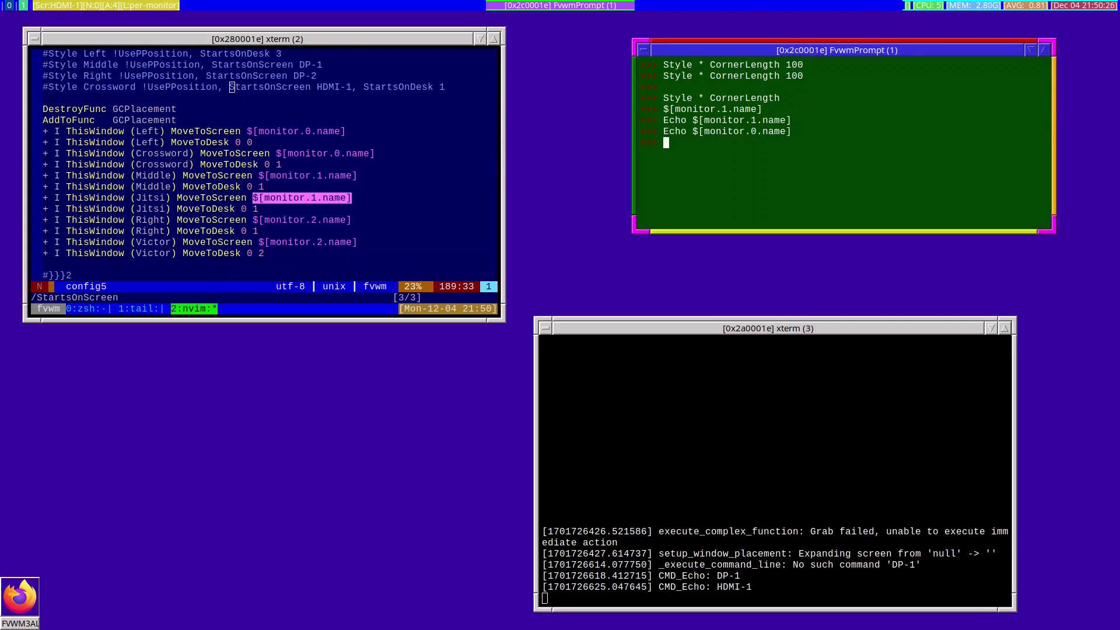